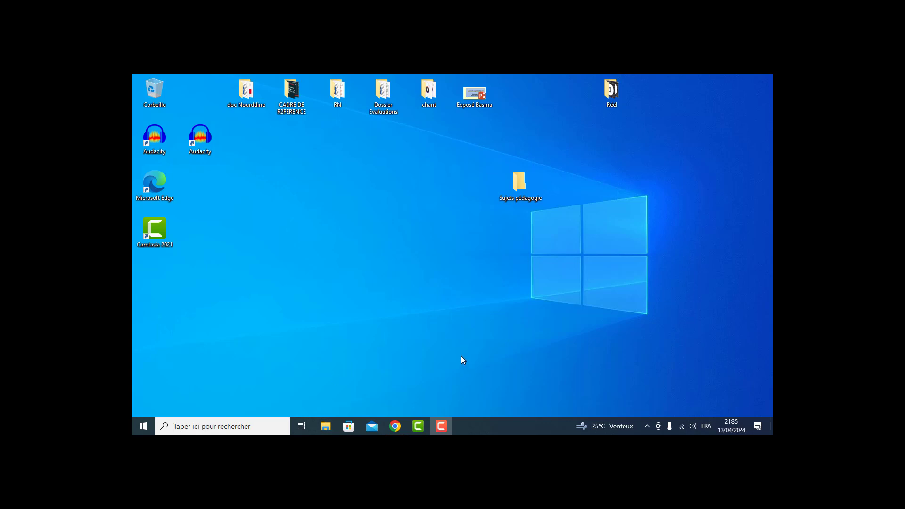
# Switch to the Canva browser window and search its apps for "média magique"
pyautogui.moveTo(395, 426)
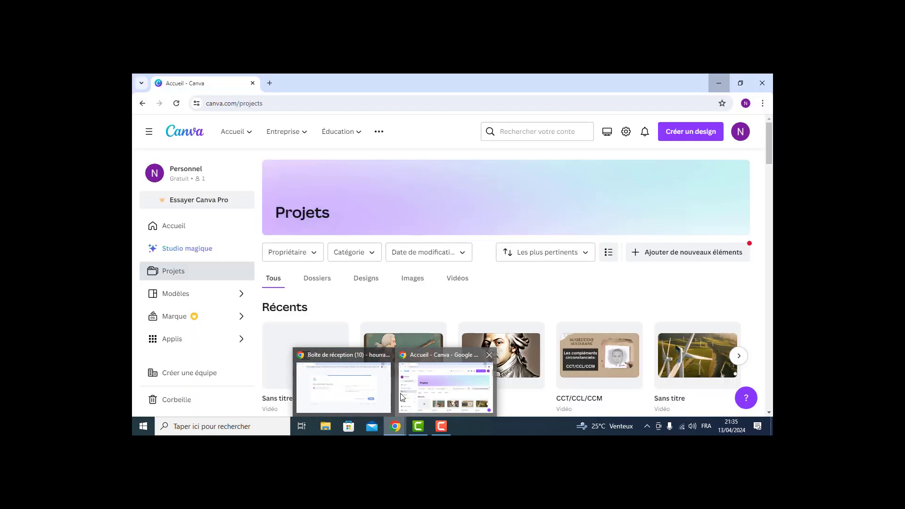
pyautogui.click(401, 397)
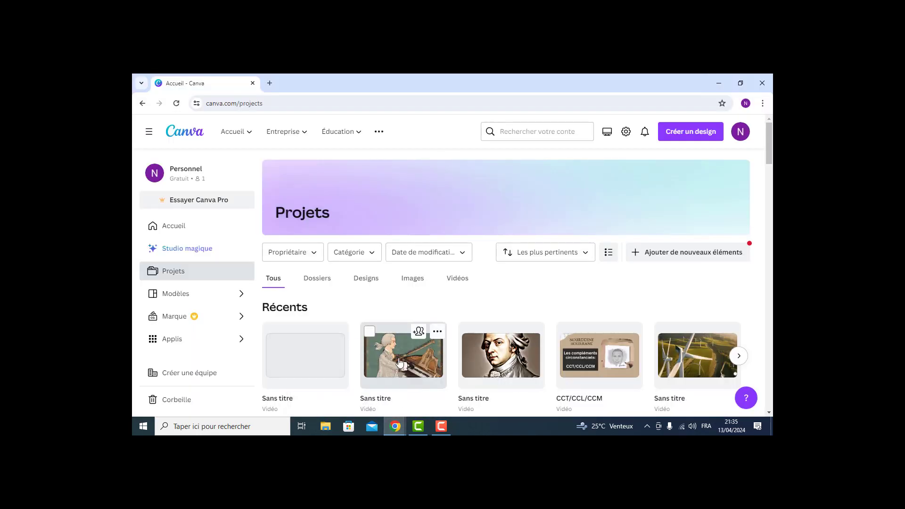
pyautogui.click(242, 343)
pyautogui.click(297, 330)
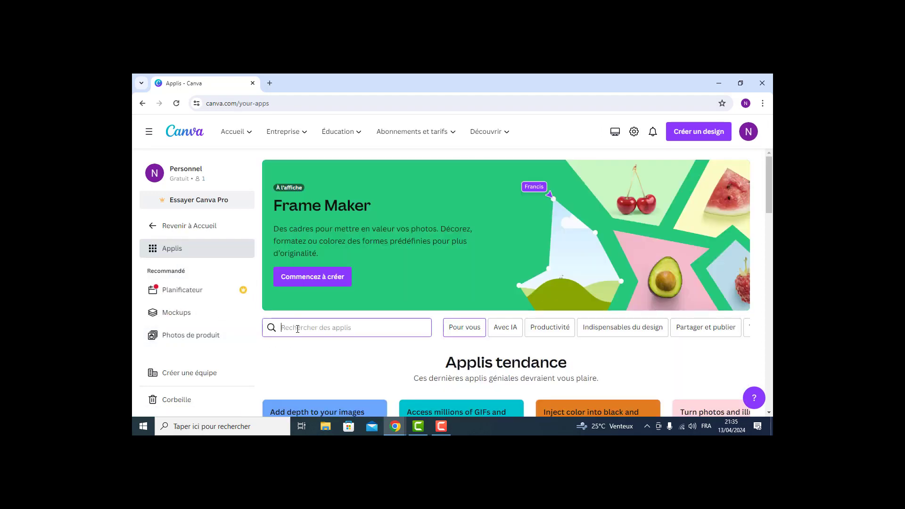
pyautogui.write('me')
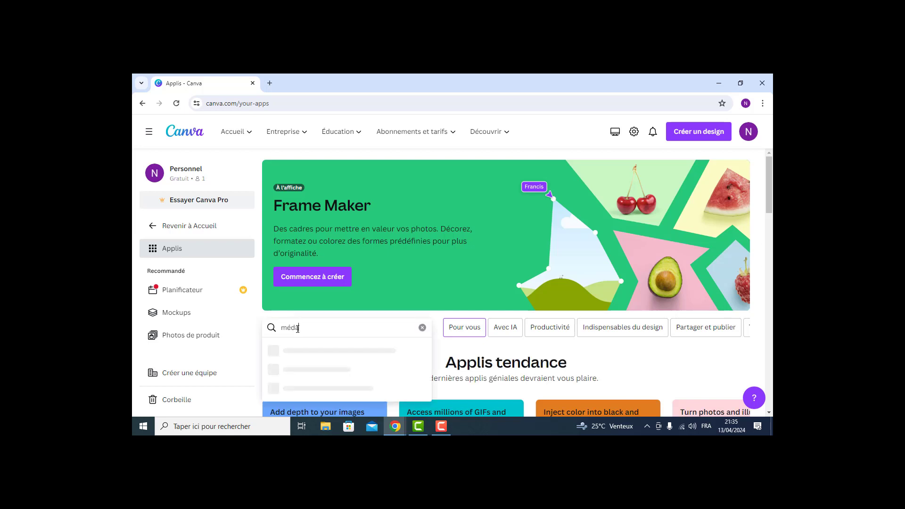
pyautogui.write('dia magique')
pyautogui.press('Return')
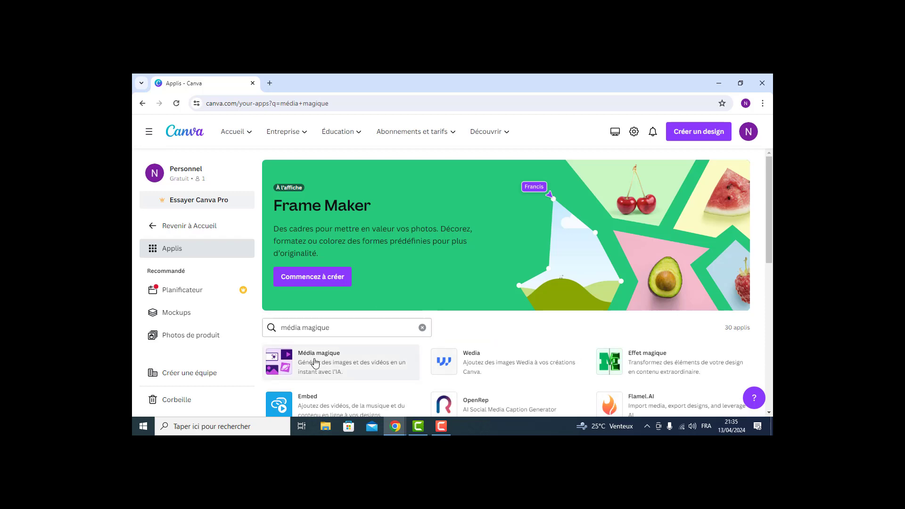
# Open the Média magique app in a new Vidéo design
pyautogui.click(315, 363)
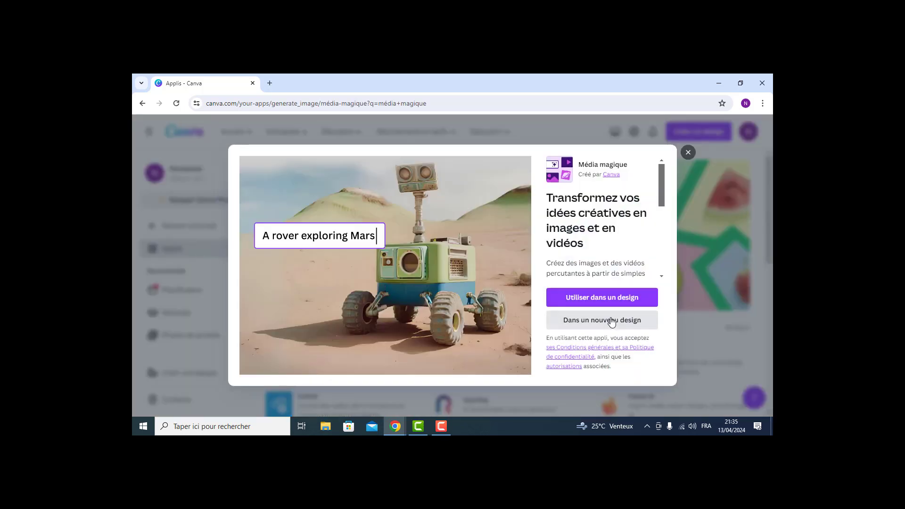
pyautogui.click(608, 322)
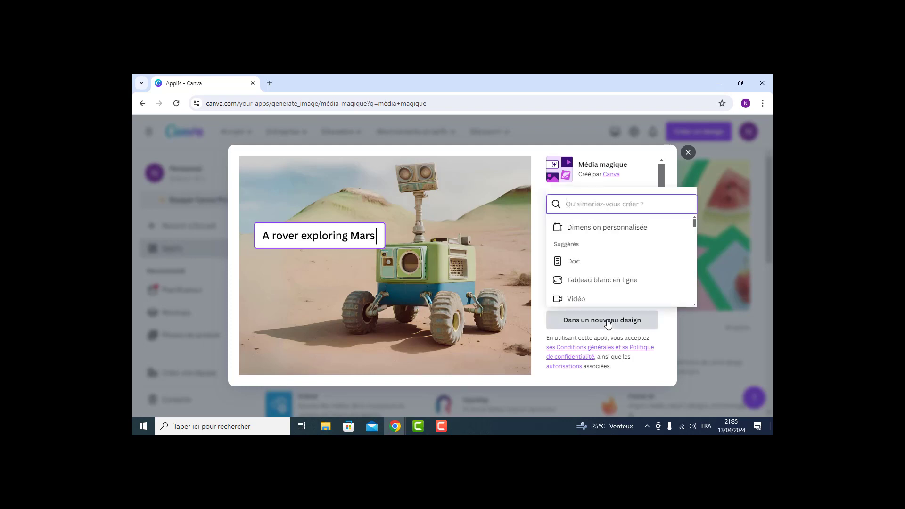
pyautogui.click(592, 303)
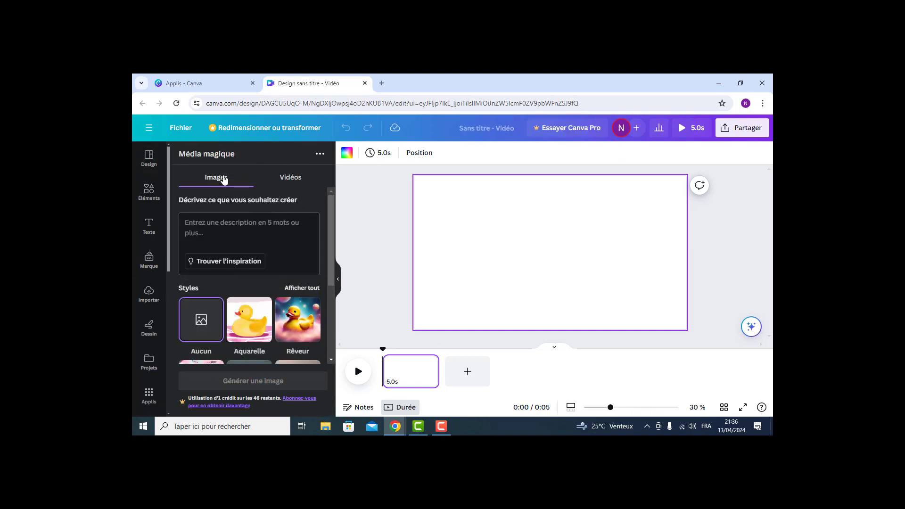
# Generate images in Média magique from the description "le loup"
pyautogui.click(207, 234)
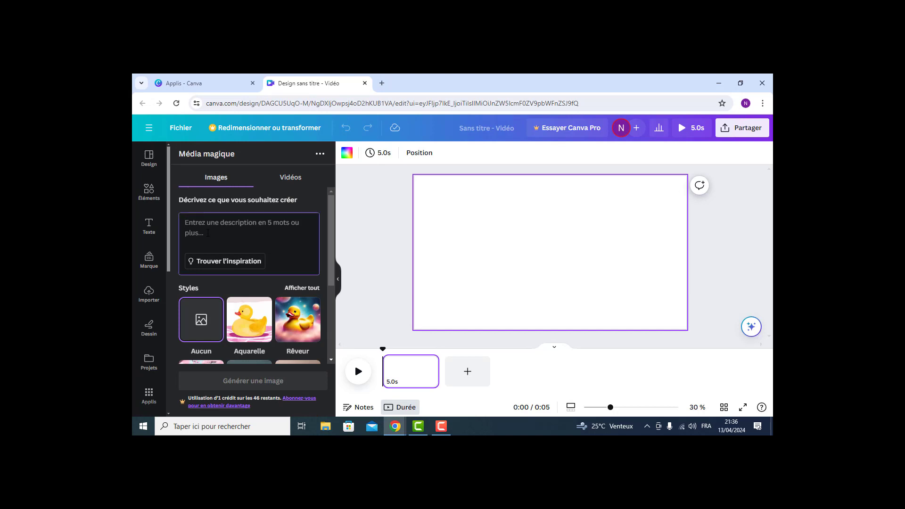
pyautogui.write('le loup')
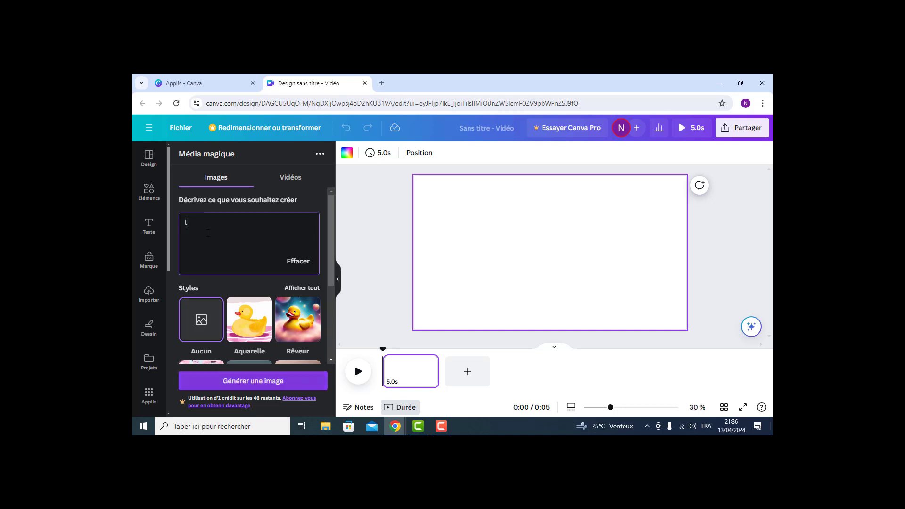
pyautogui.click(252, 385)
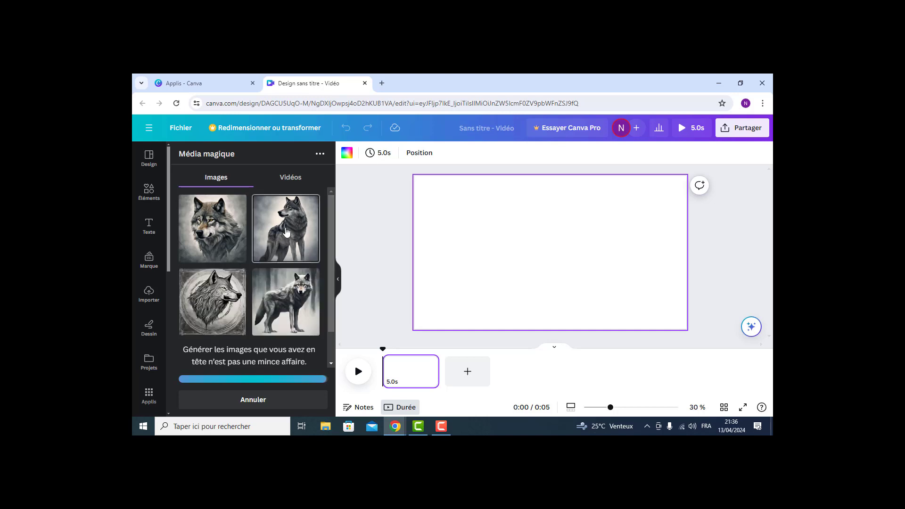
# Add the generated seated wolf image looking sideways to the page and enlarge it to about 1903 × 1341 px, covering the page
pyautogui.click(286, 231)
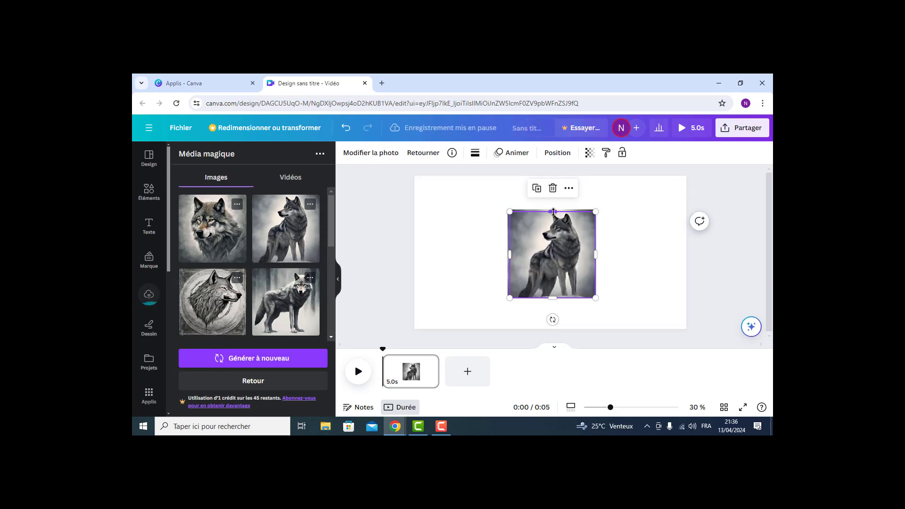
pyautogui.moveTo(554, 211); pyautogui.dragTo(553, 182)
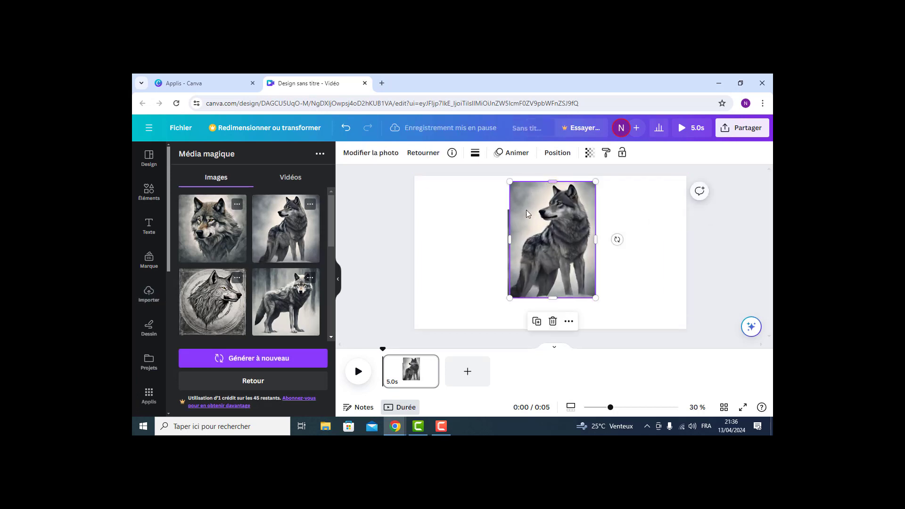
pyautogui.moveTo(509, 239); pyautogui.dragTo(469, 253)
pyautogui.moveTo(507, 197); pyautogui.dragTo(510, 176)
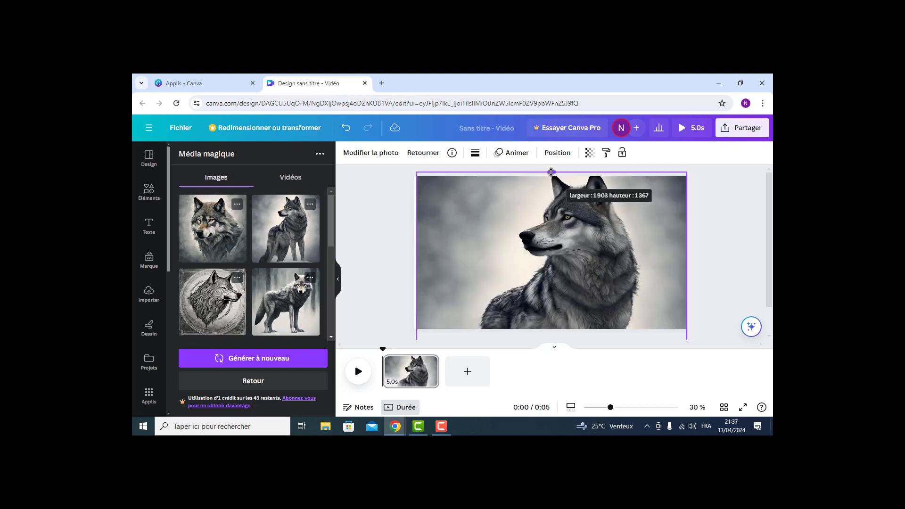
pyautogui.moveTo(553, 171); pyautogui.dragTo(553, 176)
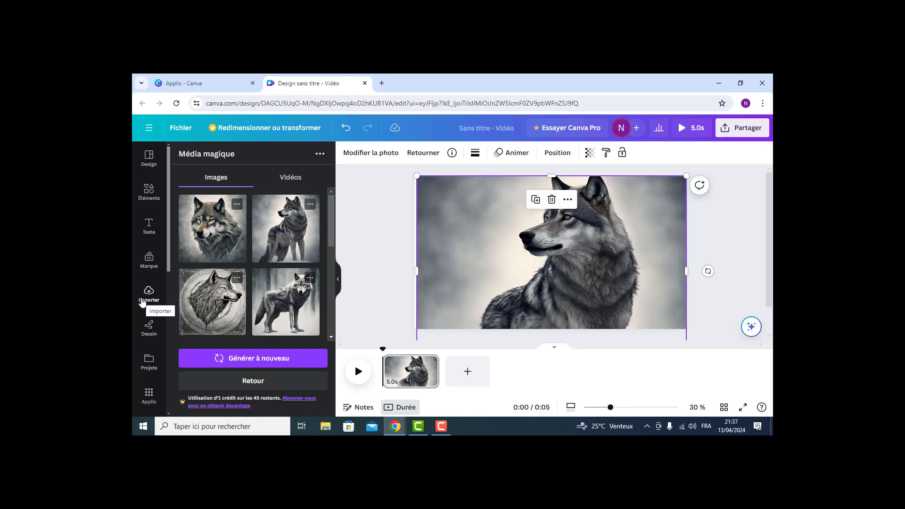
# Open the self-recording studio from the imports and allow microphone access for this time only
pyautogui.click(142, 301)
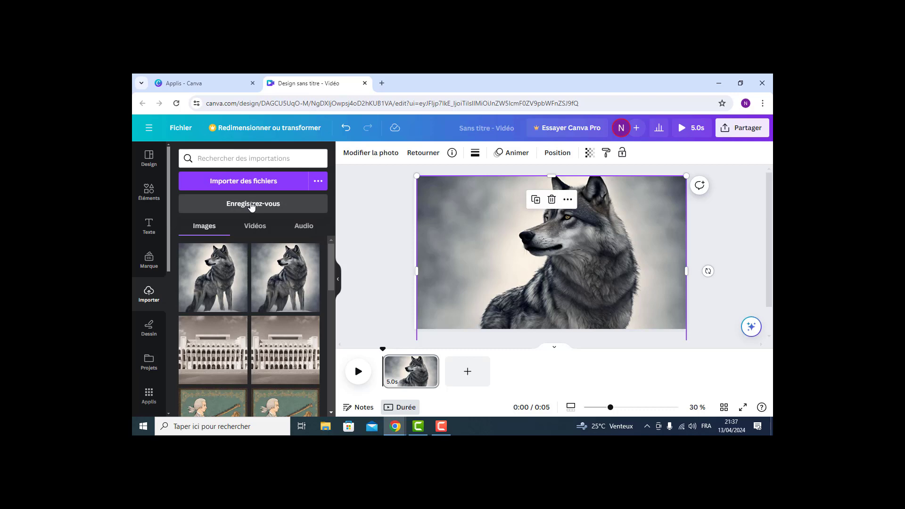
pyautogui.click(251, 206)
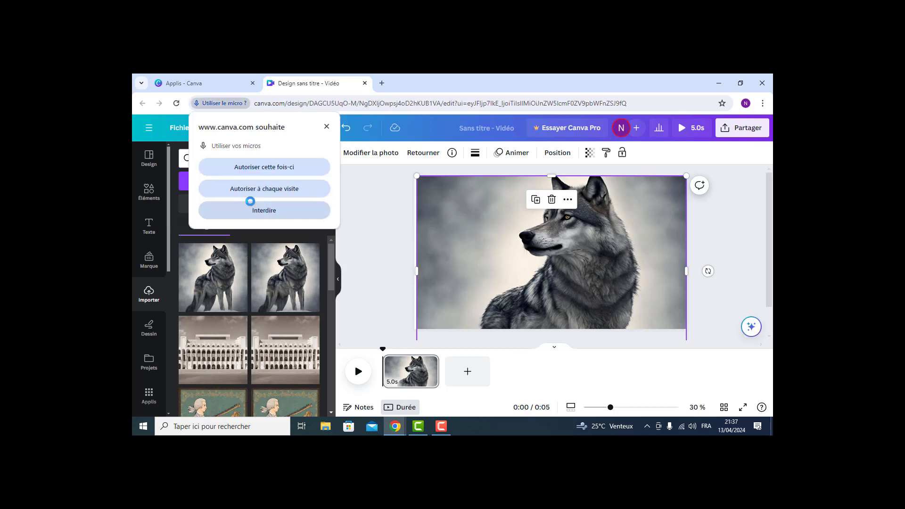
pyautogui.click(262, 170)
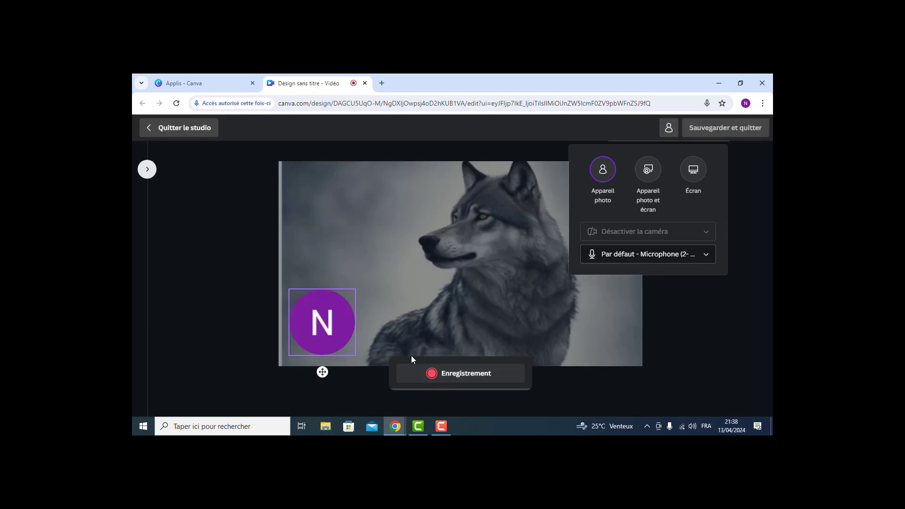
pyautogui.click(417, 374)
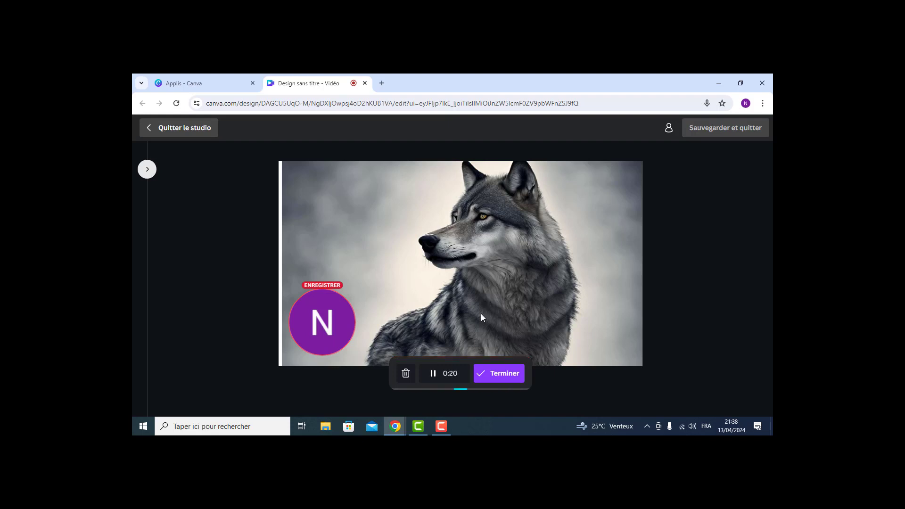
pyautogui.click(406, 374)
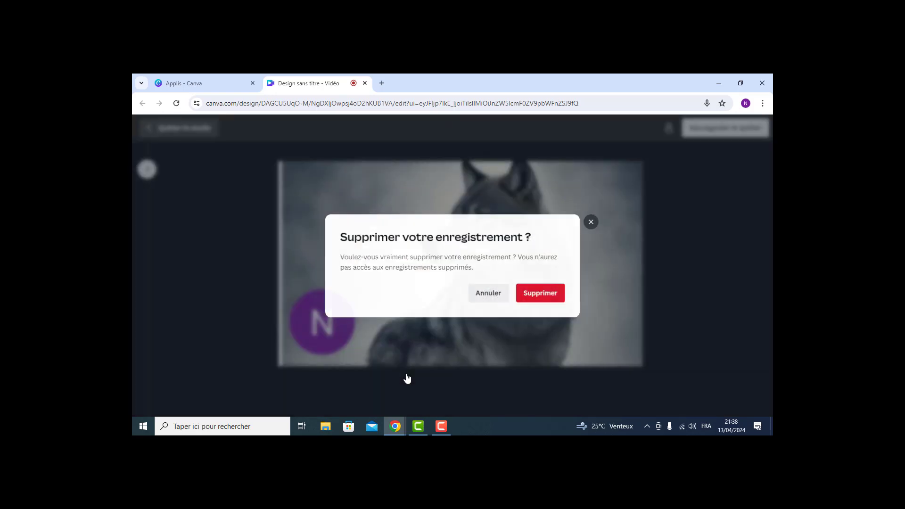
pyautogui.click(542, 296)
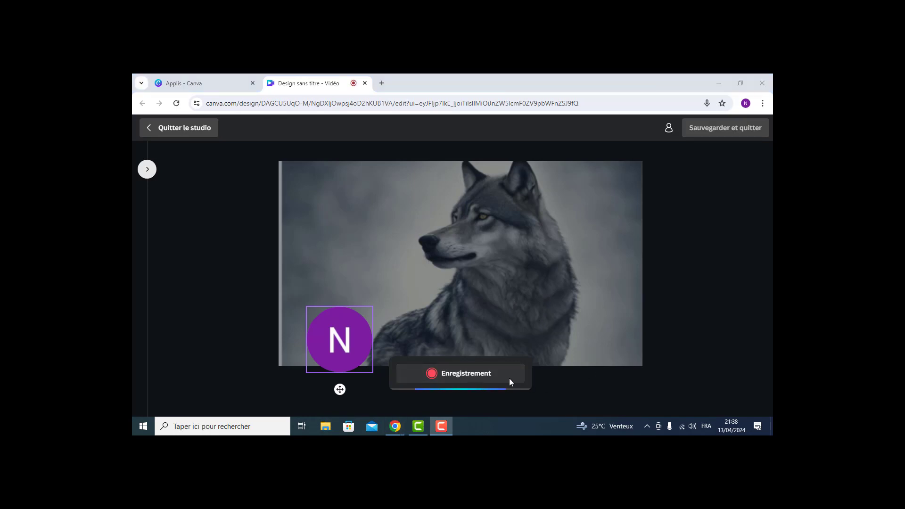
# Record a voice-over of about 20 seconds over the wolf image, then save it and leave the studio
pyautogui.click(456, 376)
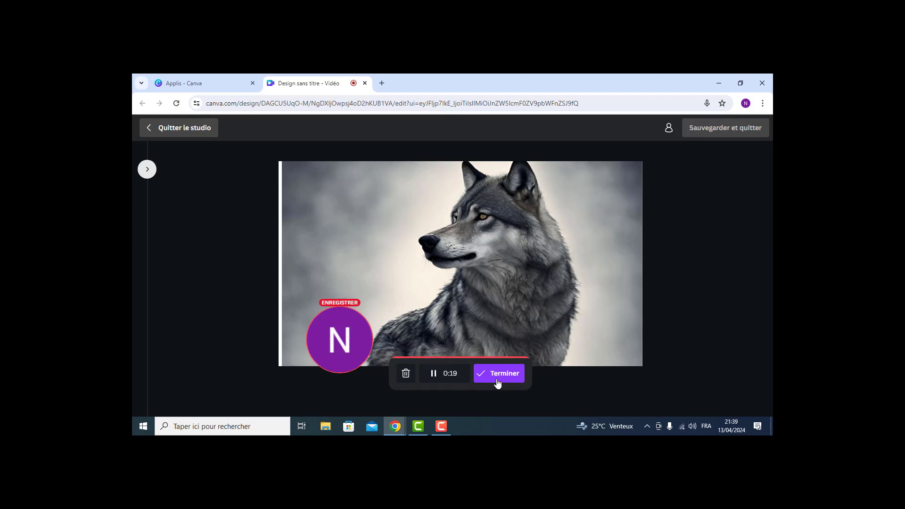
pyautogui.click(500, 375)
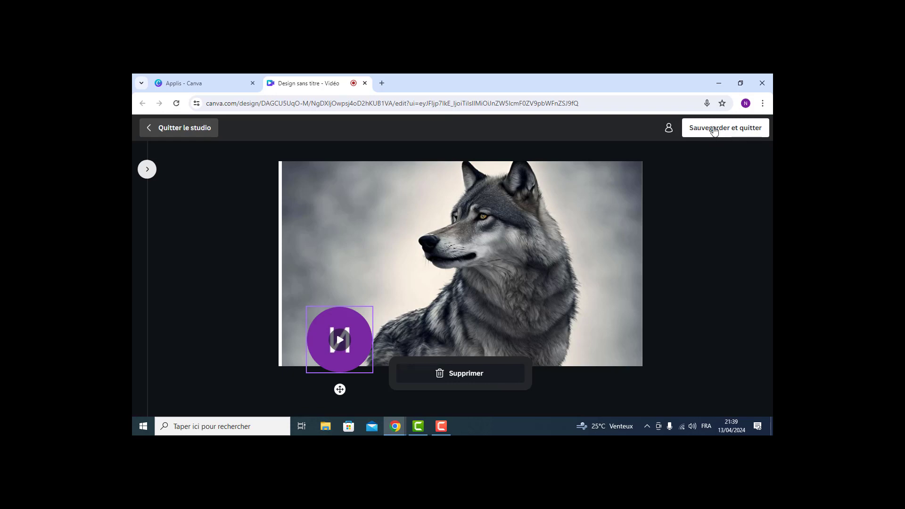
pyautogui.click(715, 132)
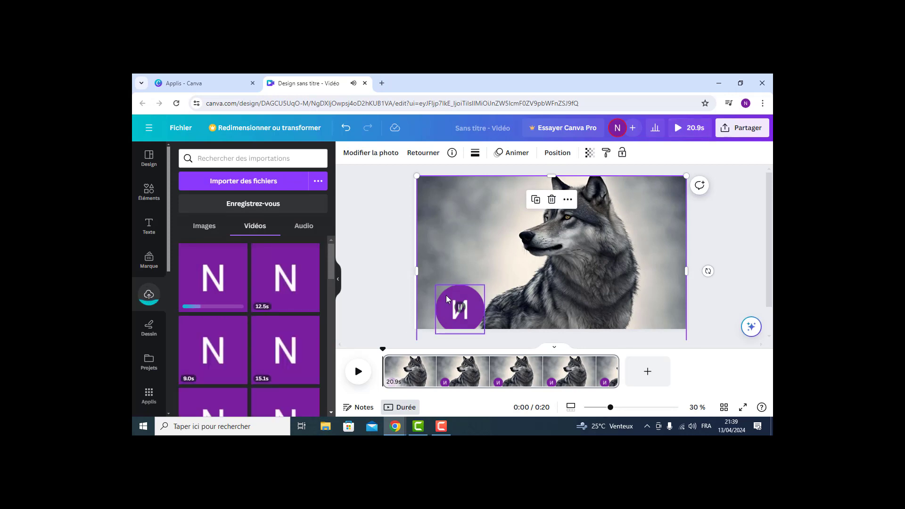
# Send the round recording bubble one layer back so it sits behind the wolf image
pyautogui.click(471, 300)
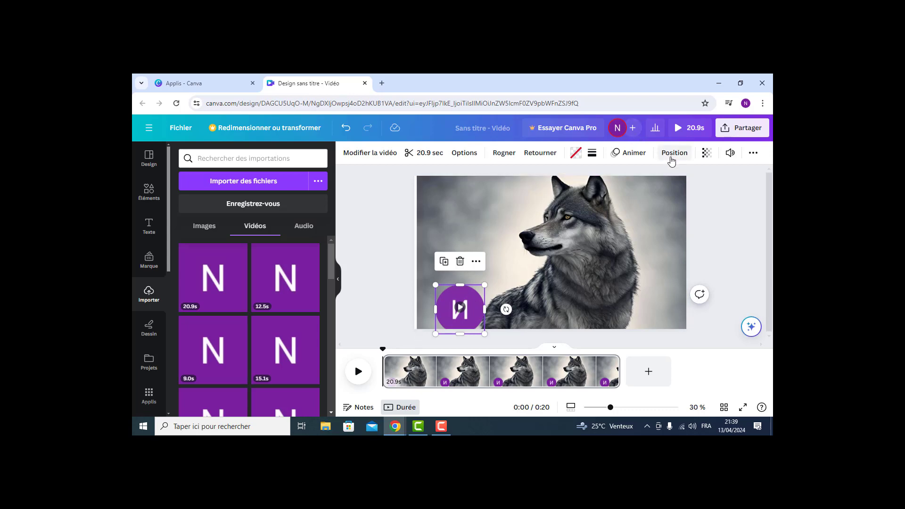
pyautogui.click(672, 156)
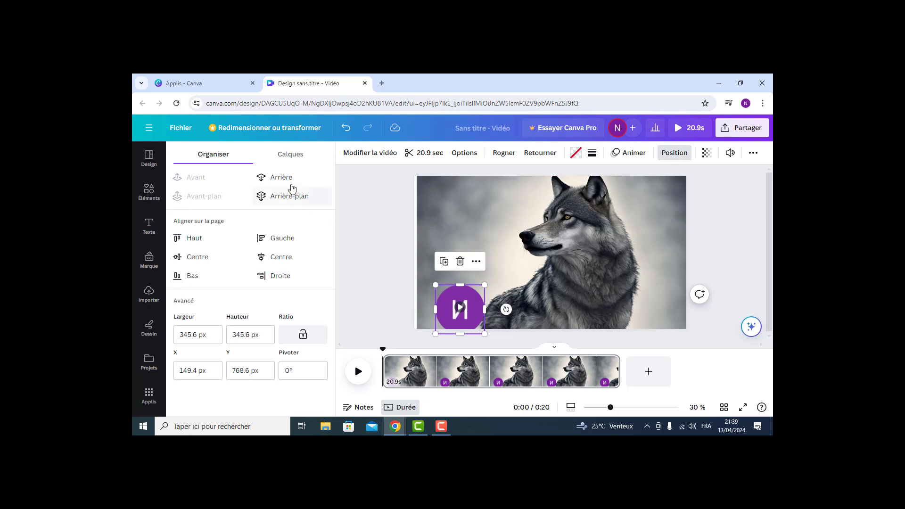
pyautogui.click(282, 178)
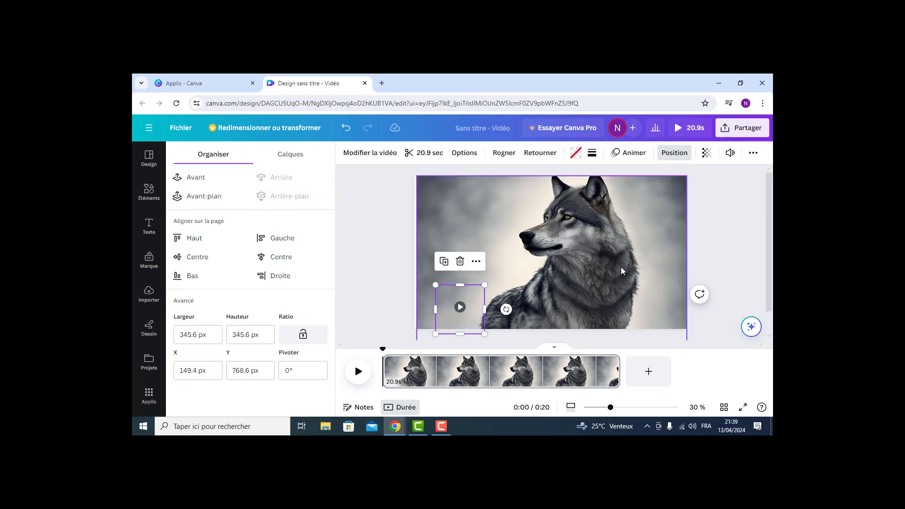
pyautogui.click(650, 287)
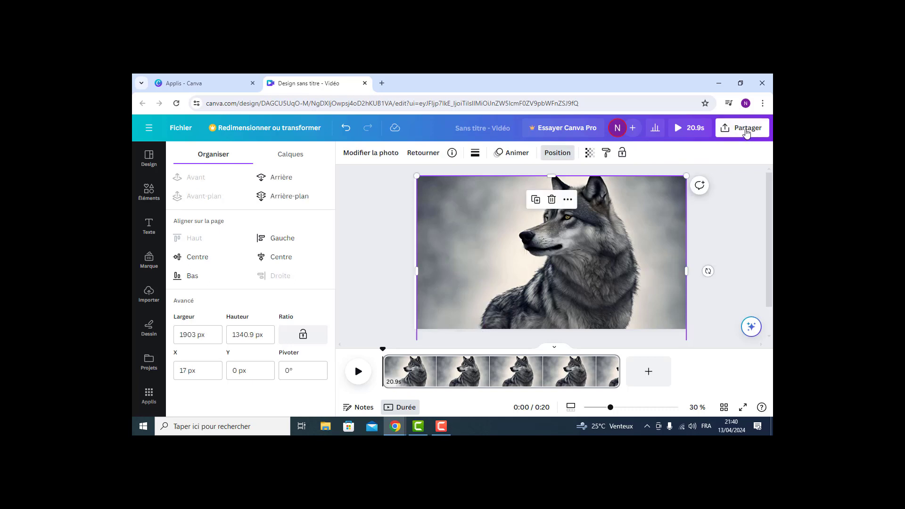
# Download the design as an MP4 video at 1080p (HD) quality
pyautogui.click(747, 130)
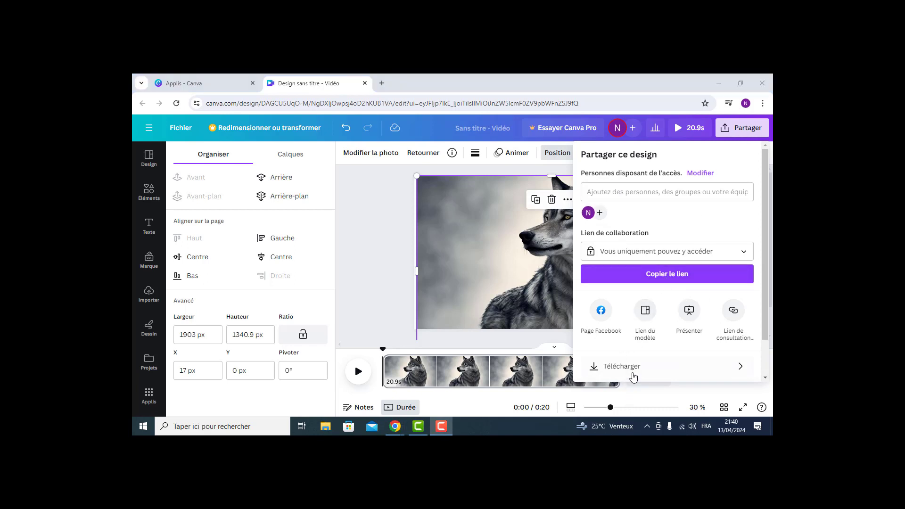
pyautogui.click(626, 371)
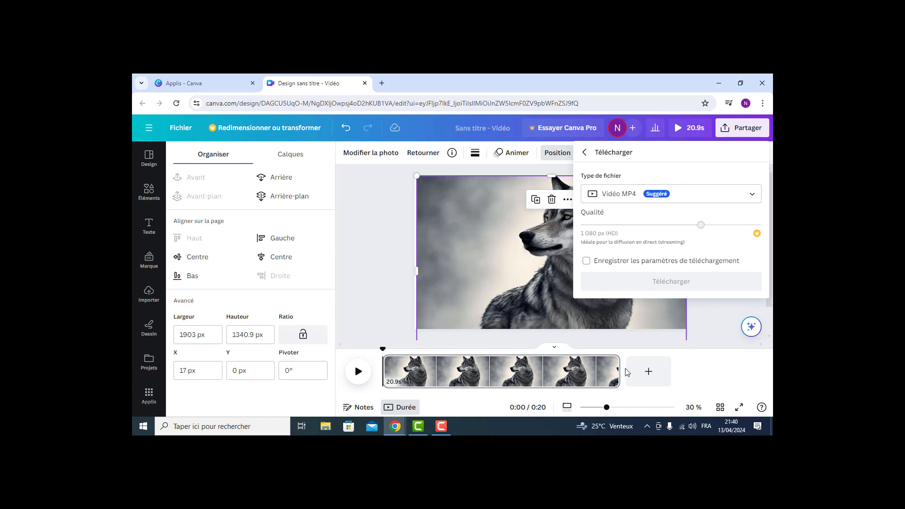
pyautogui.click(672, 282)
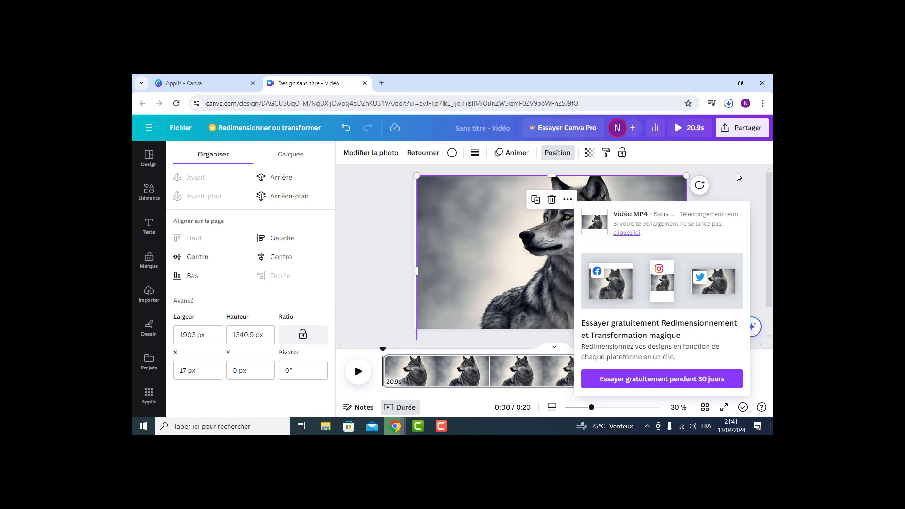
# Open the downloaded file Design sans titre (7).mp4 in the media player and watch it
pyautogui.click(729, 104)
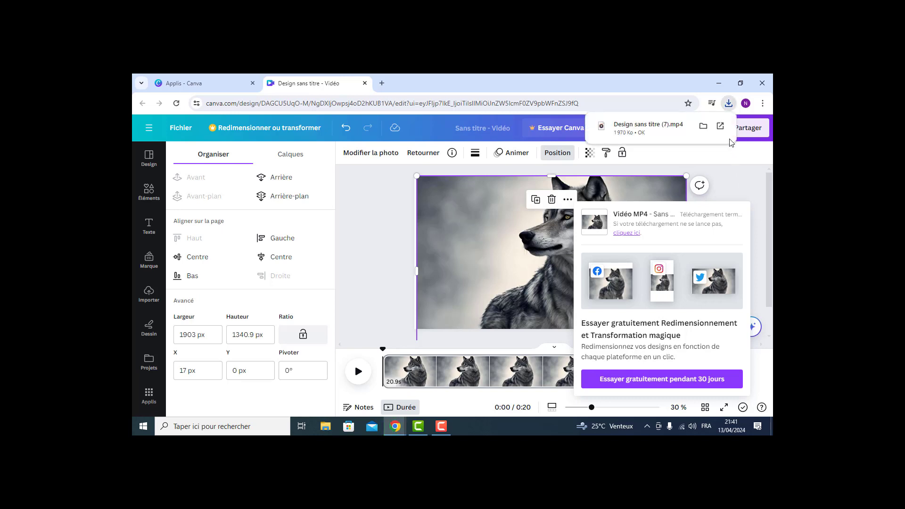
pyautogui.click(651, 128)
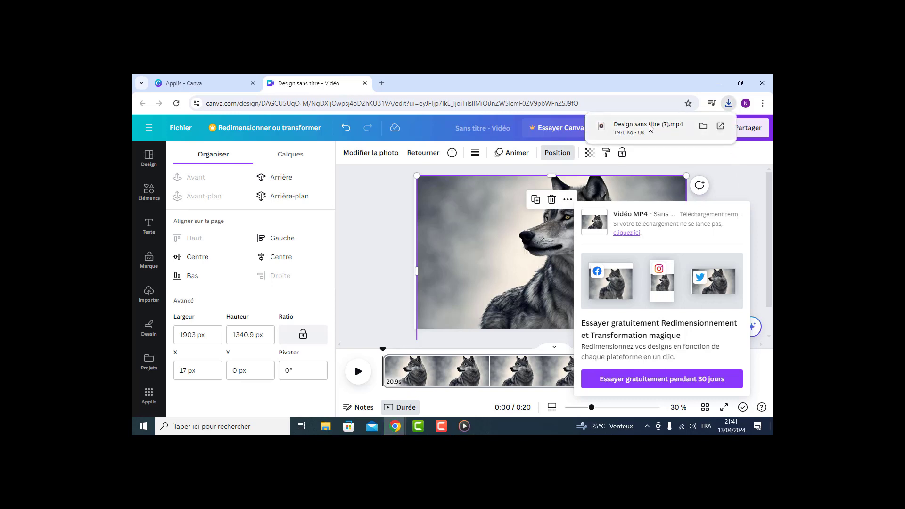
pyautogui.click(470, 425)
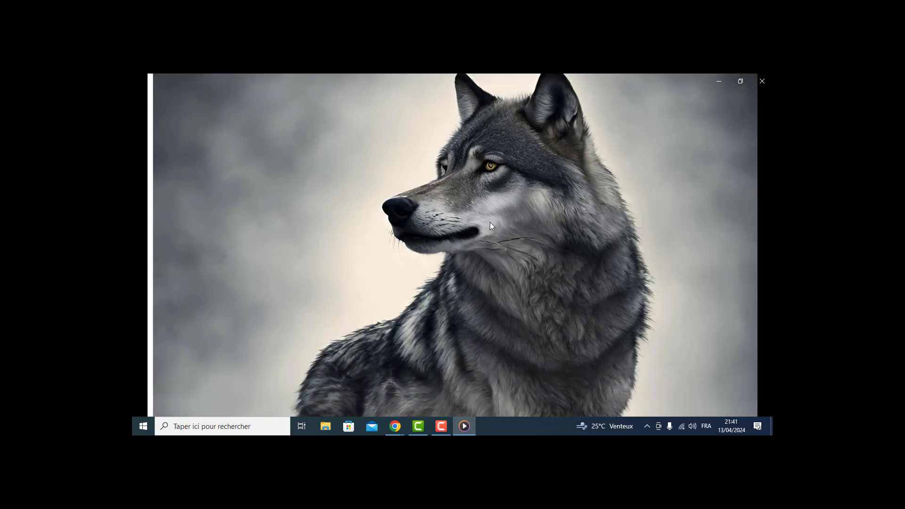
pyautogui.moveTo(490, 225)
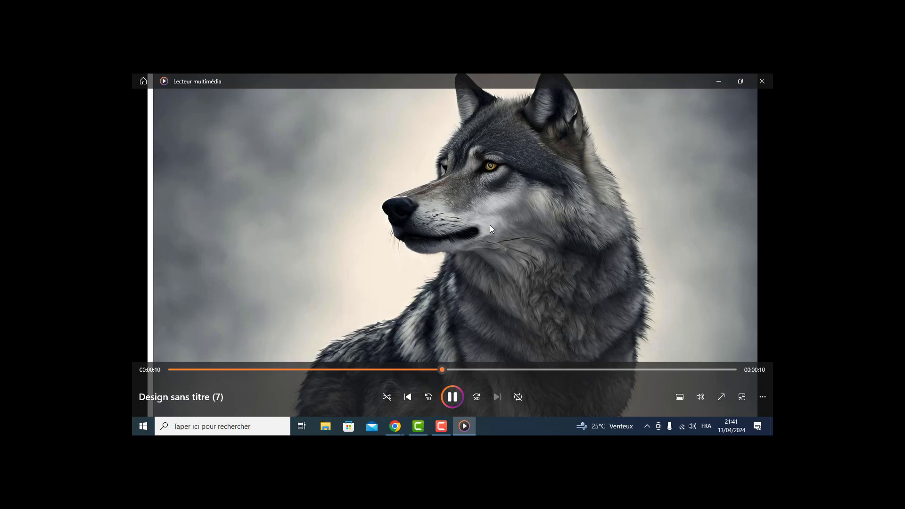